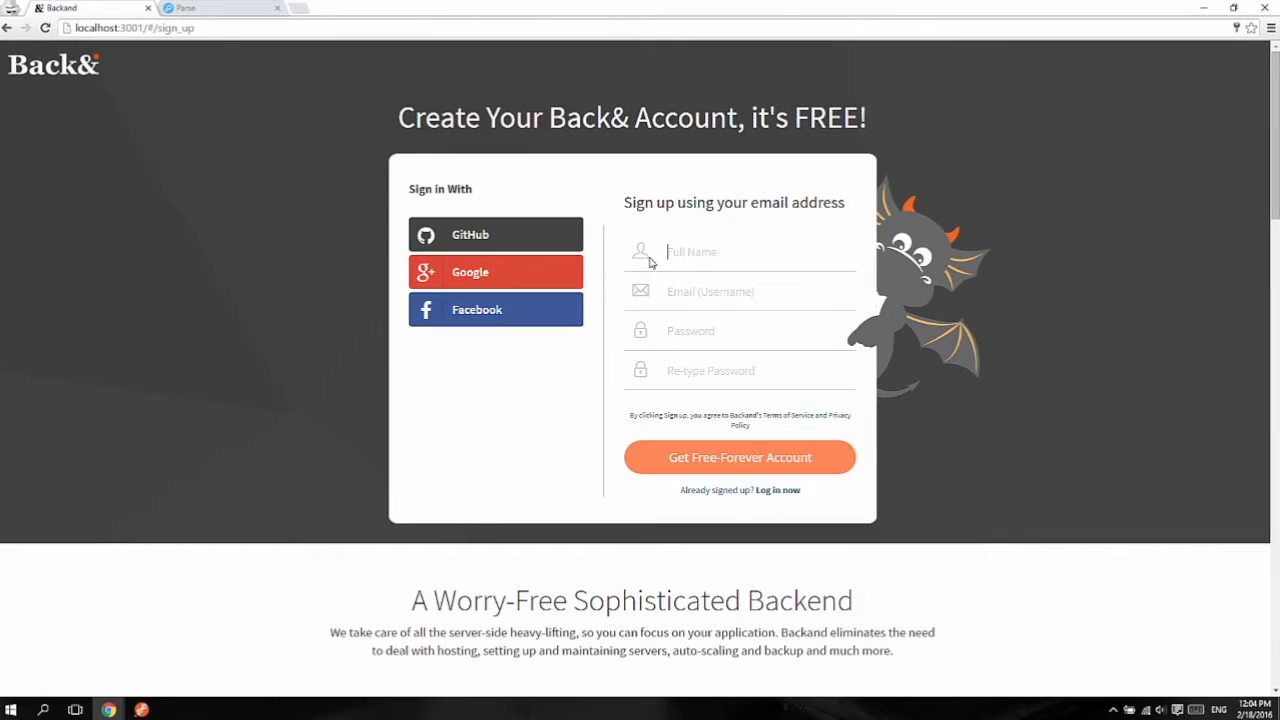
Step: Register a new Backand account with a full name, an e-mail address and a confirmed password
{"action": "left_click", "coordinate": [715, 245]}
{"action": "type", "text": "Parse Migration"}
{"action": "key", "text": "Tab"}
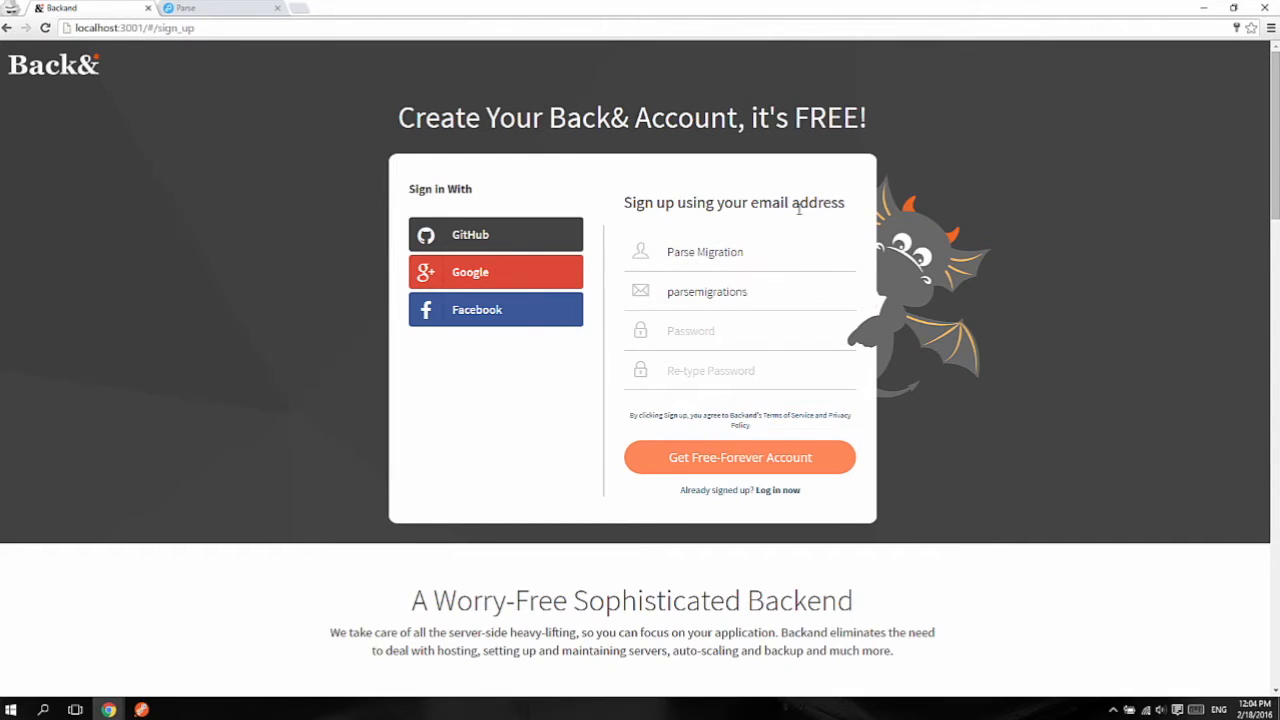
{"action": "key", "text": "Tab"}
{"action": "type", "text": "123456"}
{"action": "key", "text": "Tab"}
{"action": "type", "text": "123456"}
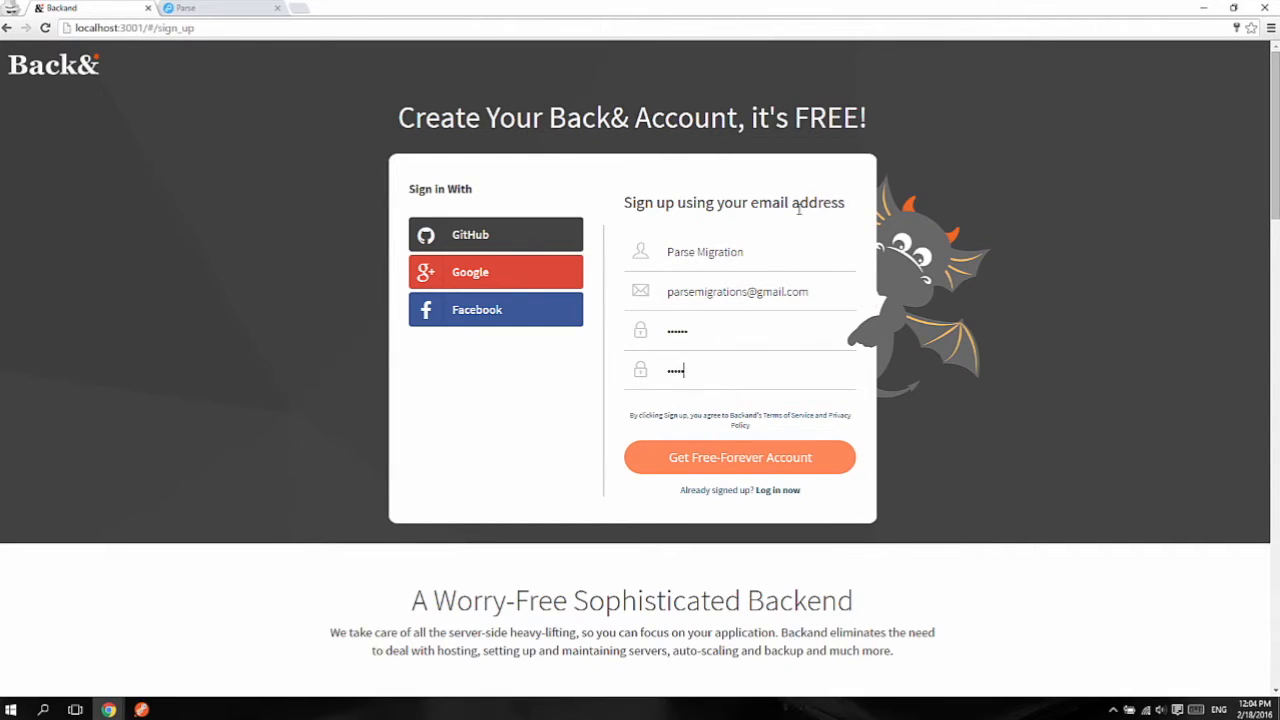
{"action": "key", "text": "Return"}
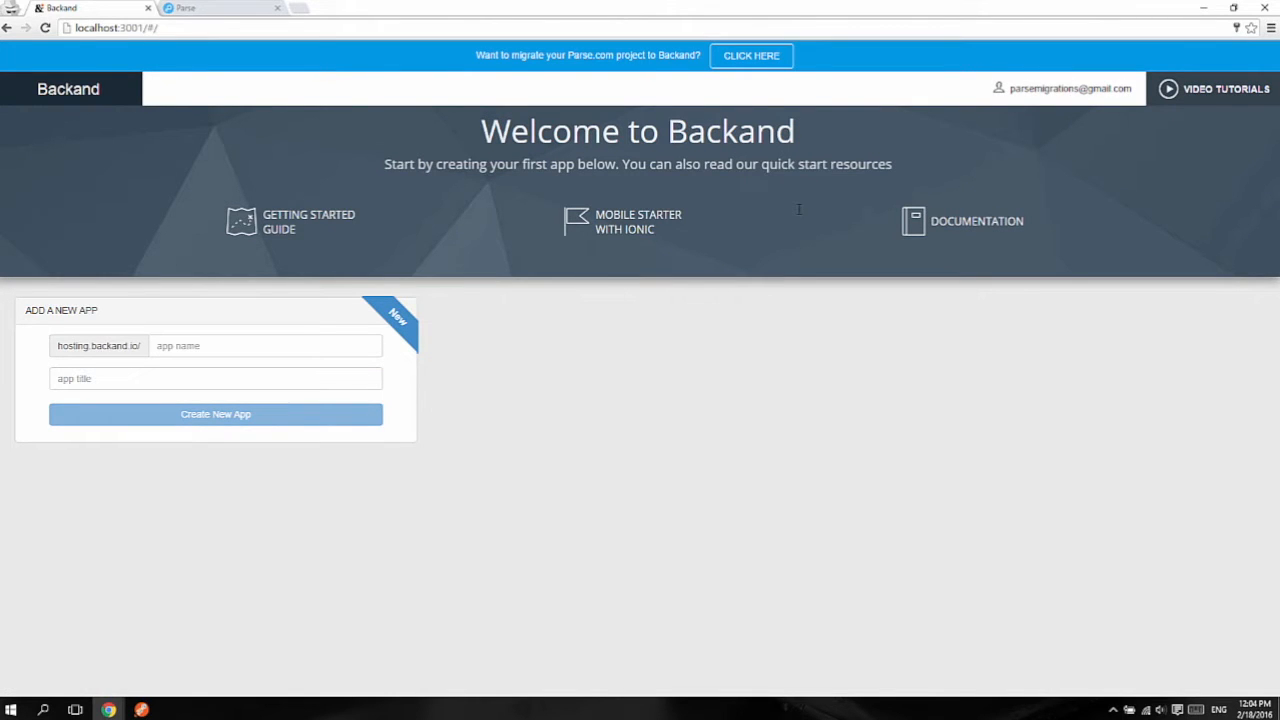
Step: Start a Parse migration with app name MigratedApp and title 'My migrated parse app', and show the schema instructions
{"action": "left_click", "coordinate": [775, 65]}
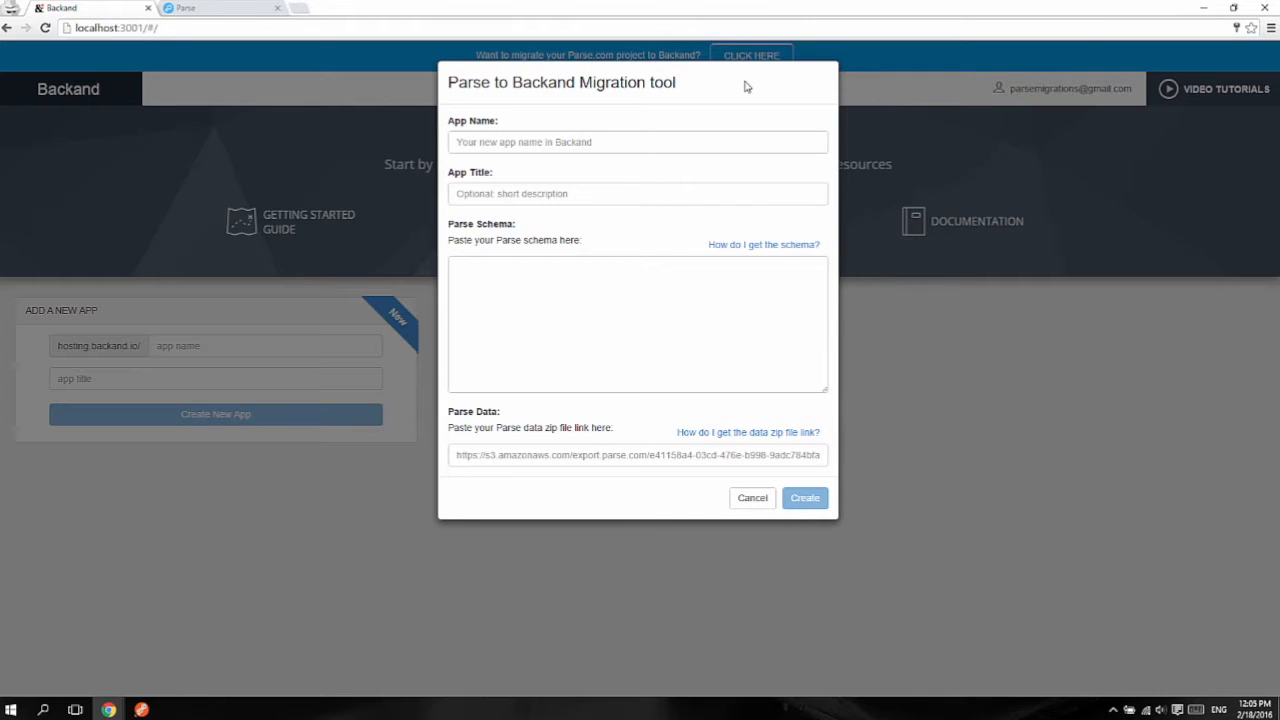
{"action": "left_click", "coordinate": [523, 140]}
{"action": "type", "text": "MigratedApp"}
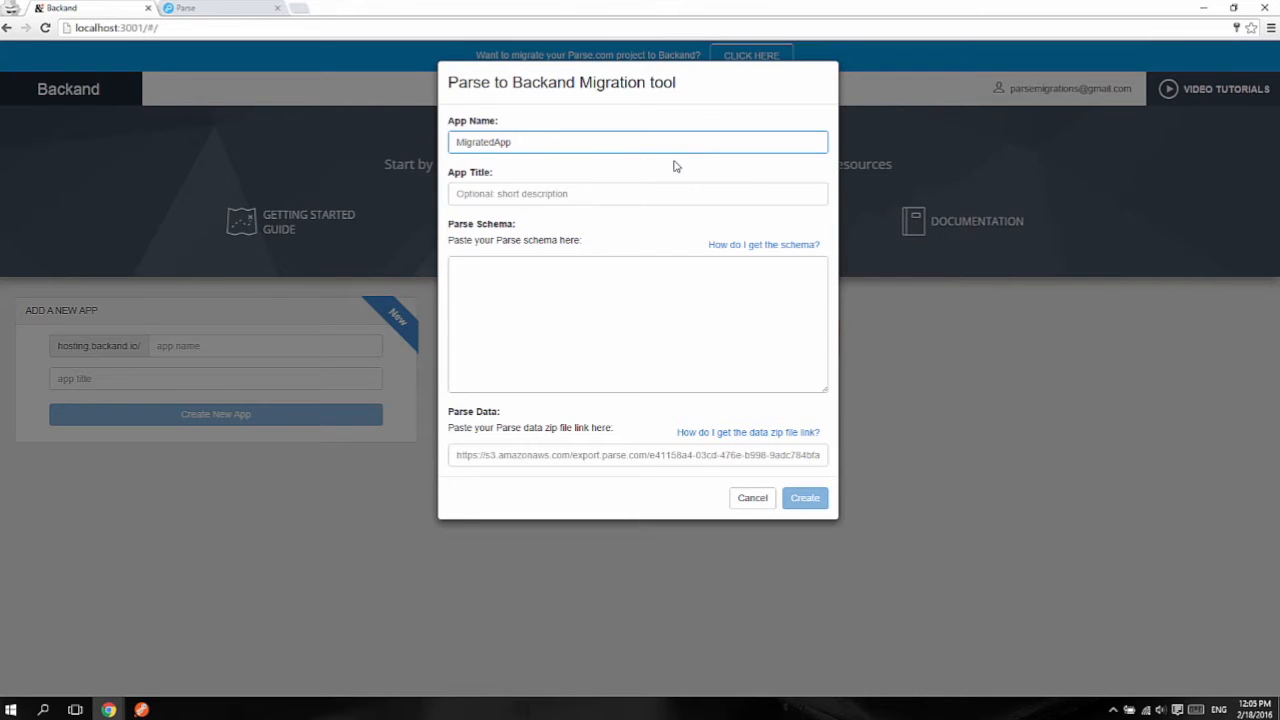
{"action": "left_click", "coordinate": [643, 185]}
{"action": "type", "text": "My migrated parse app"}
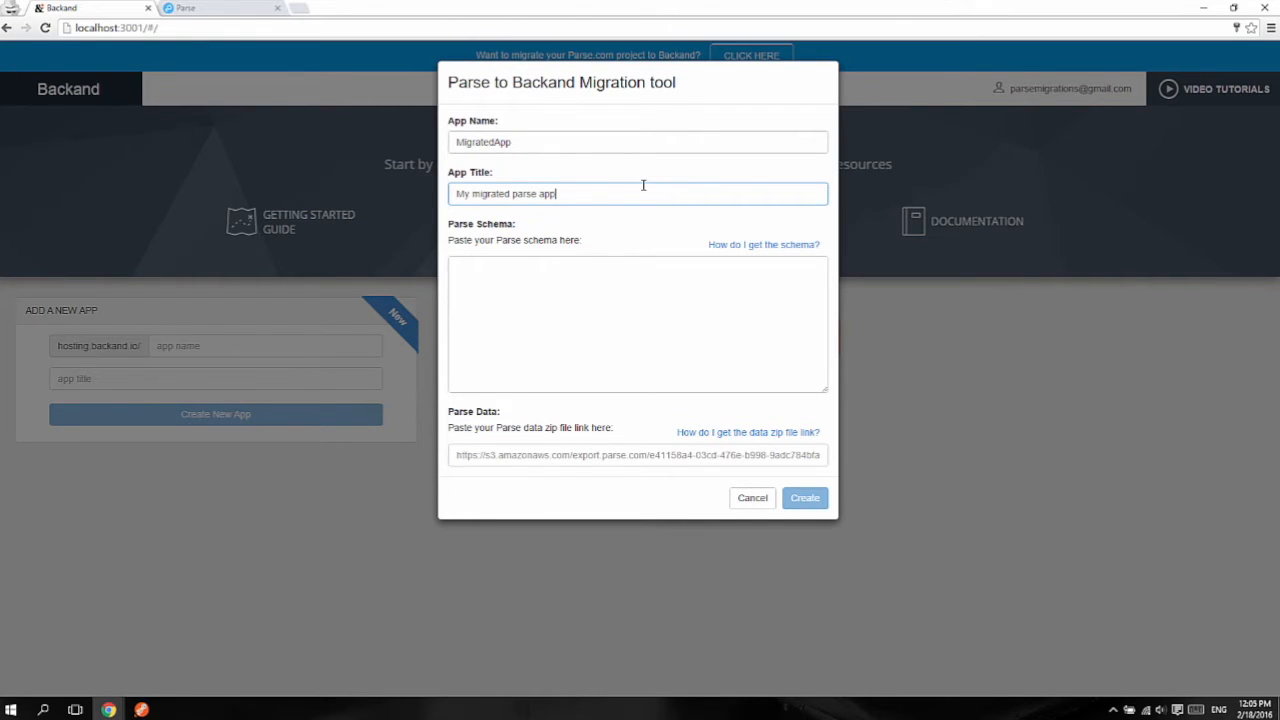
{"action": "left_click", "coordinate": [727, 244]}
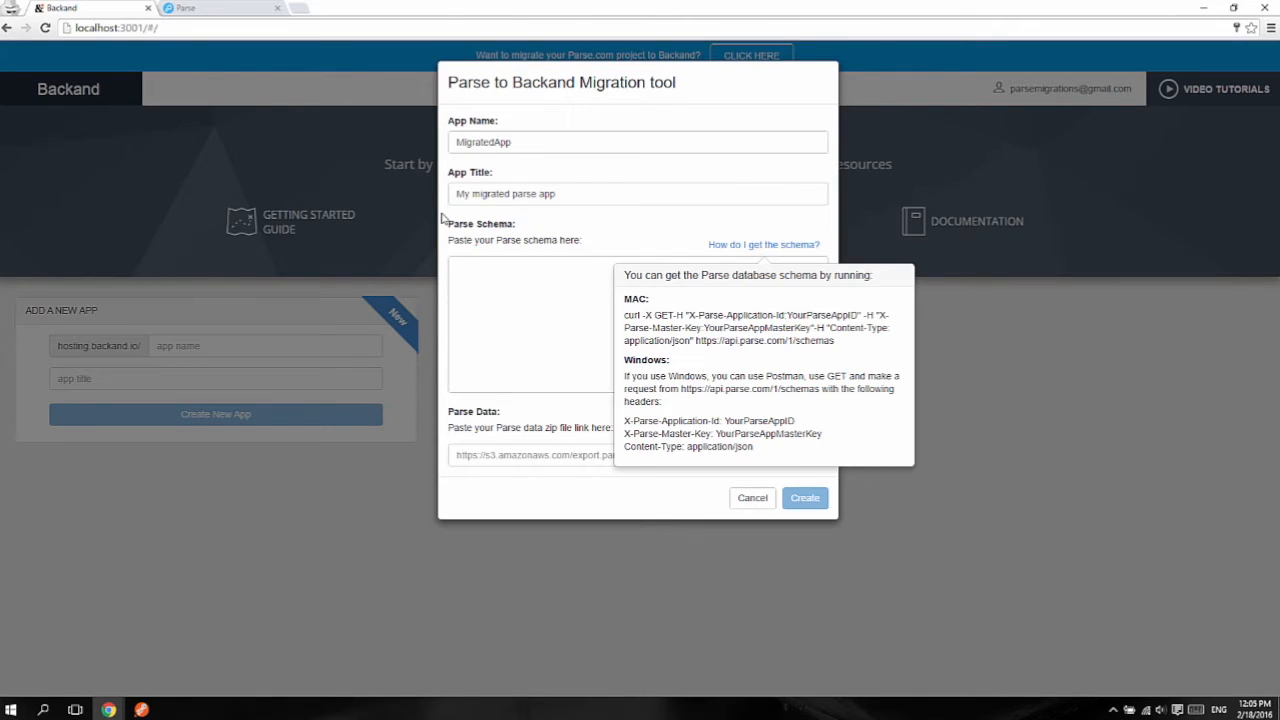
Step: Show the Migration app's master key under Parse Security & Keys, then return to Backand
{"action": "left_click", "coordinate": [220, 12]}
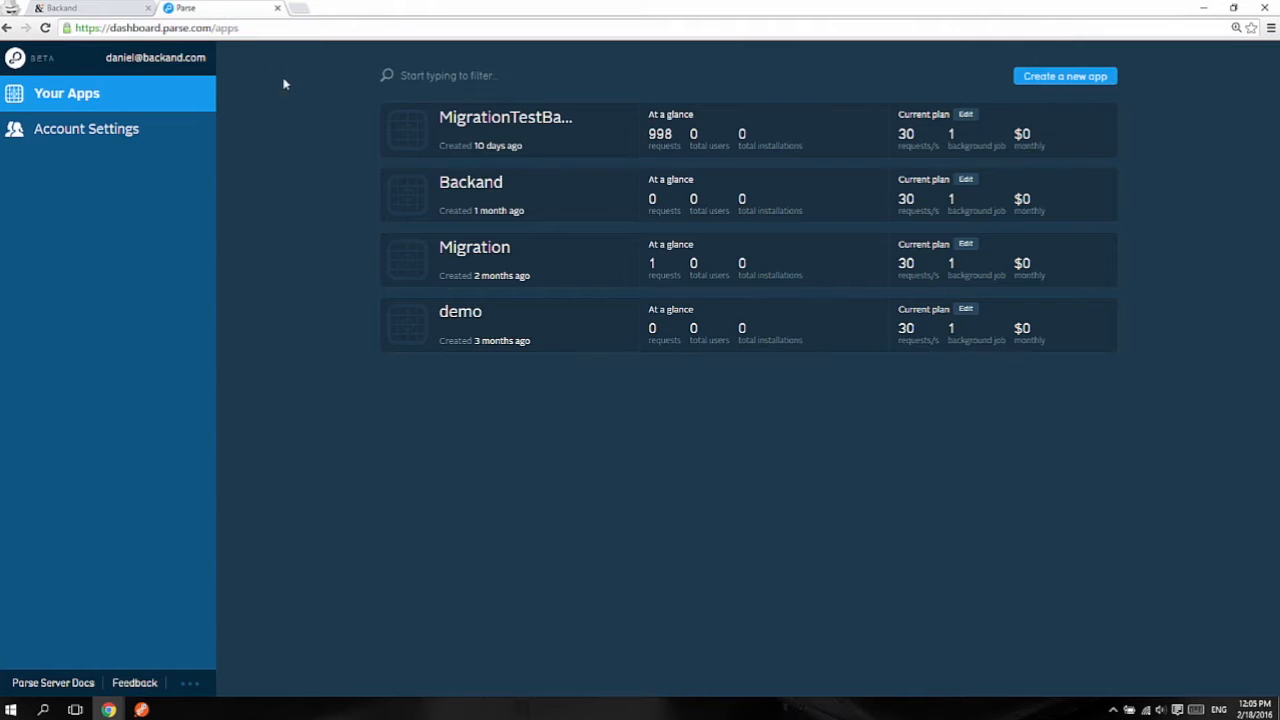
{"action": "left_click", "coordinate": [491, 248]}
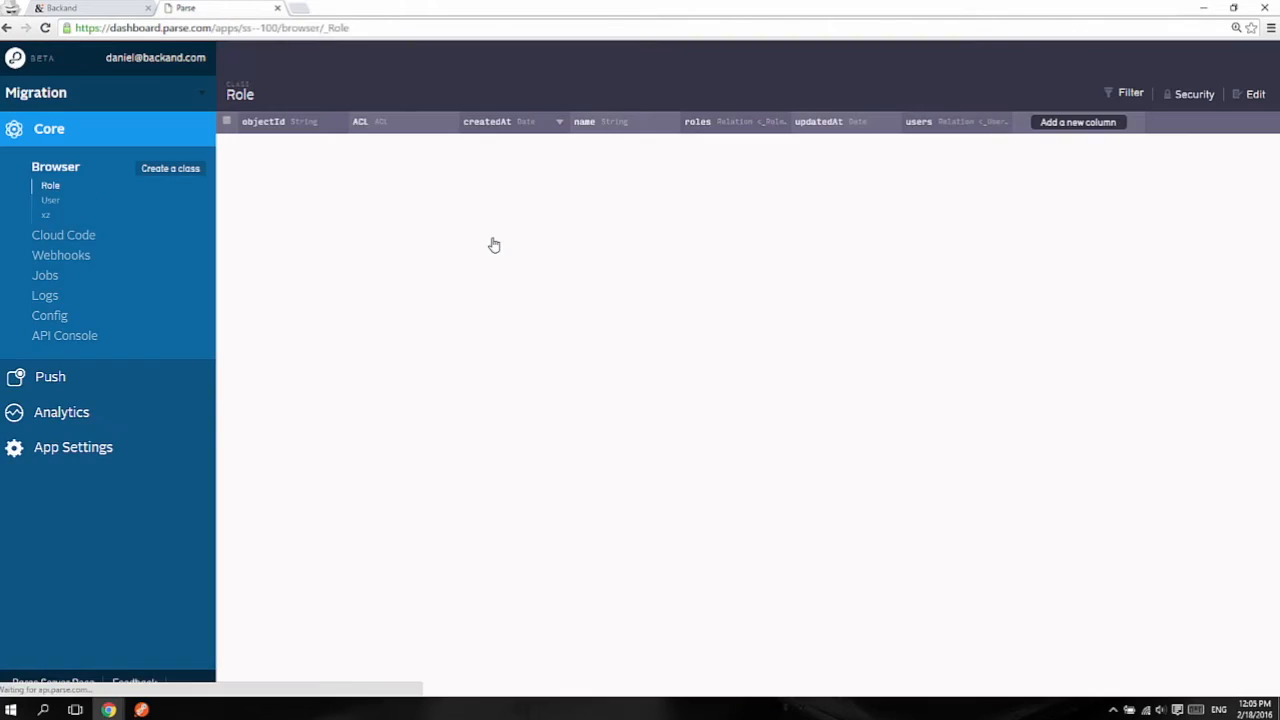
{"action": "left_click", "coordinate": [142, 441]}
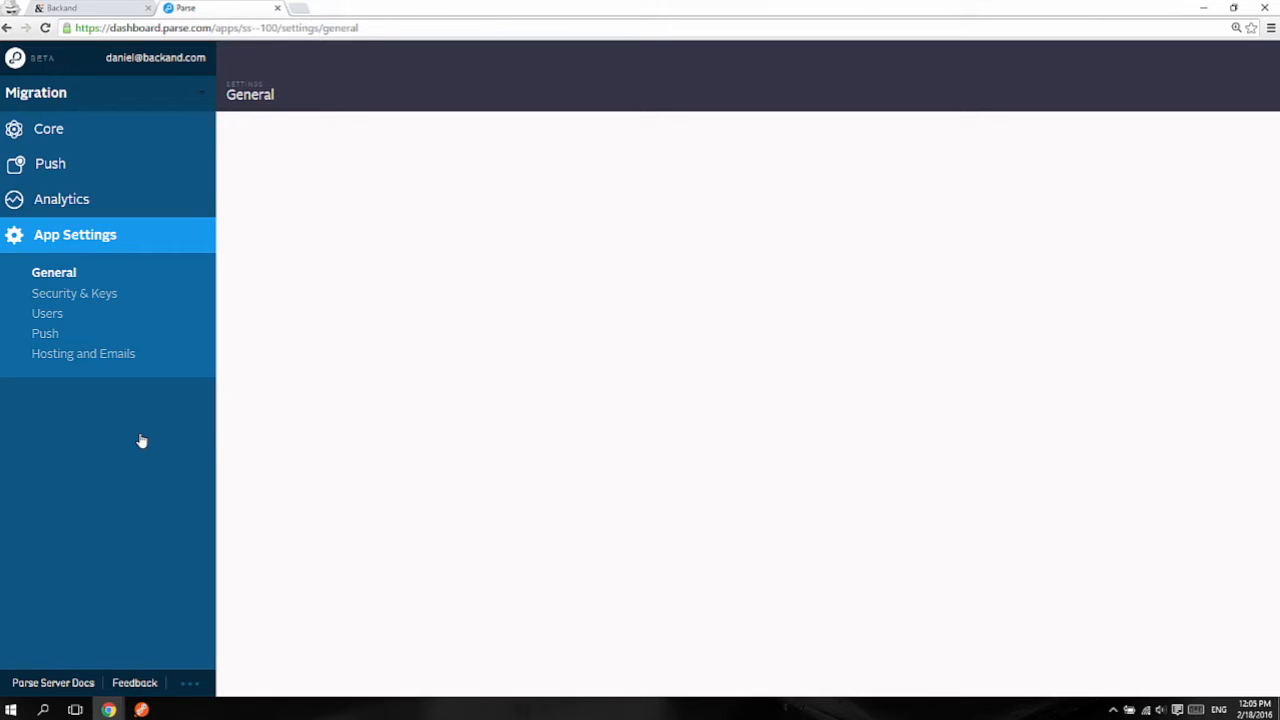
{"action": "left_click", "coordinate": [112, 294]}
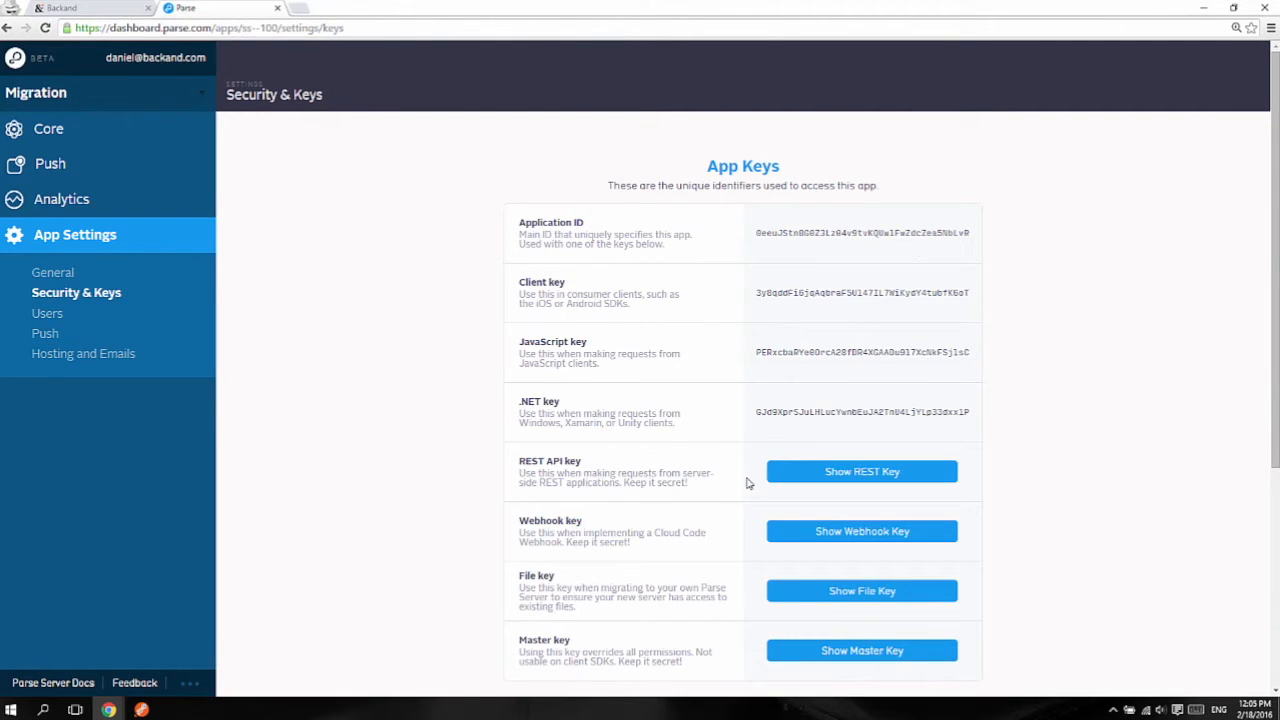
{"action": "left_click", "coordinate": [828, 651]}
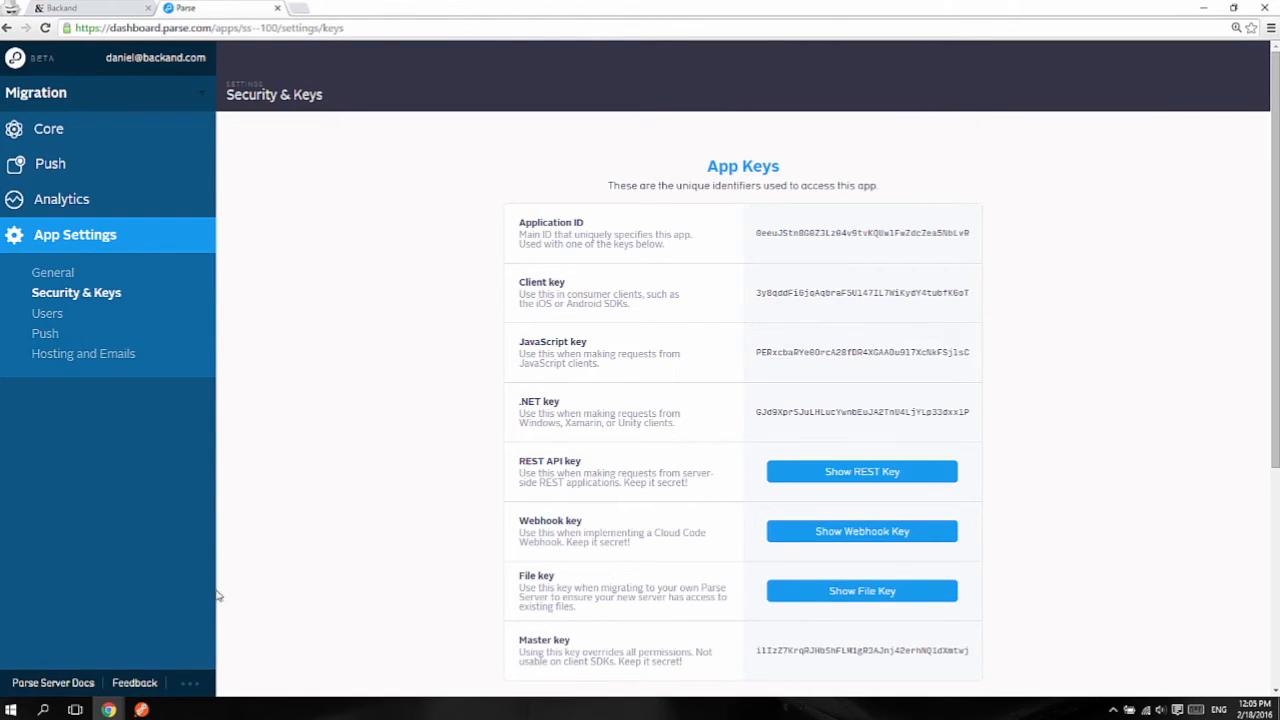
{"action": "left_click", "coordinate": [122, 9]}
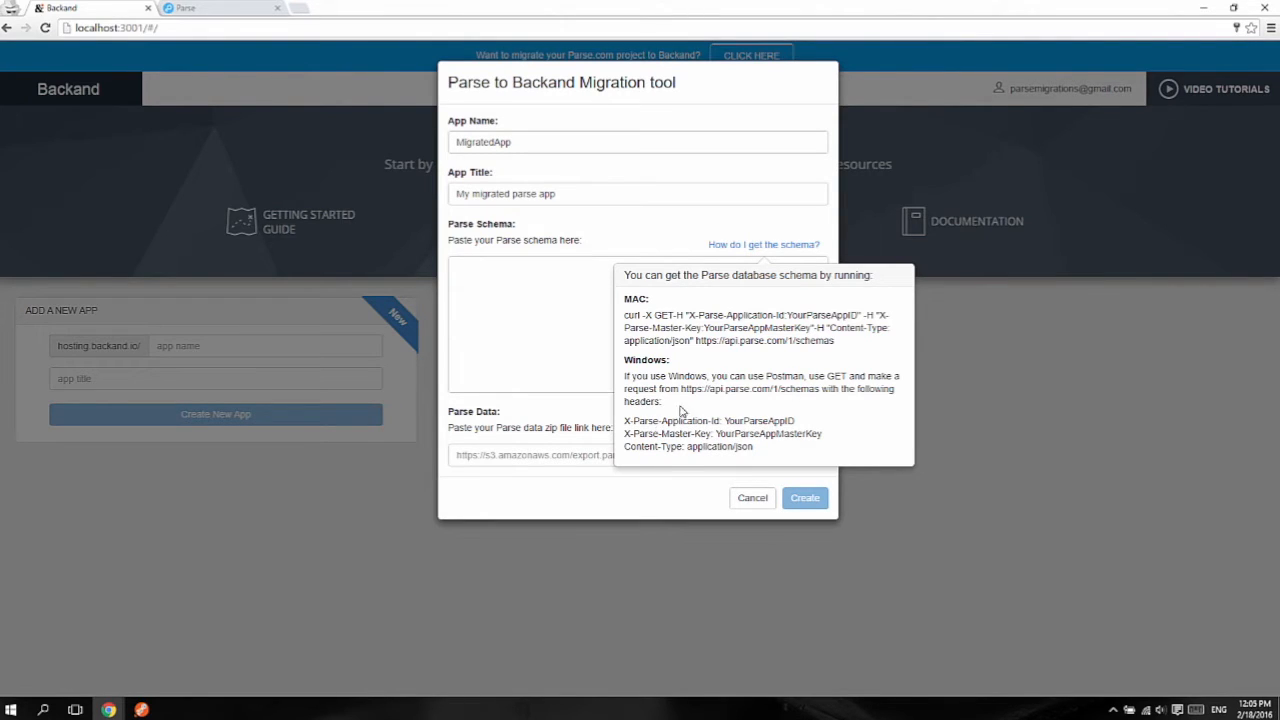
Step: Send the Postman GET request to api.parse.com/1/schemas and select the entire JSON response
{"action": "left_click", "coordinate": [142, 710]}
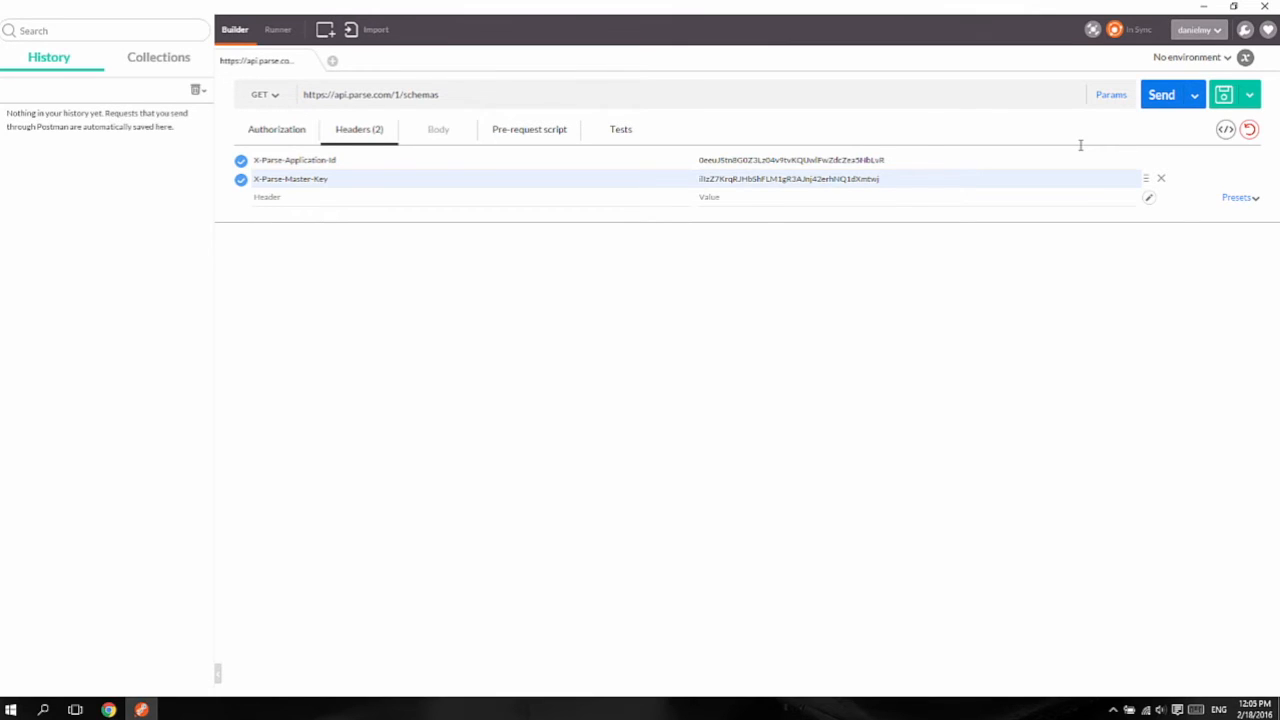
{"action": "left_click", "coordinate": [1155, 97]}
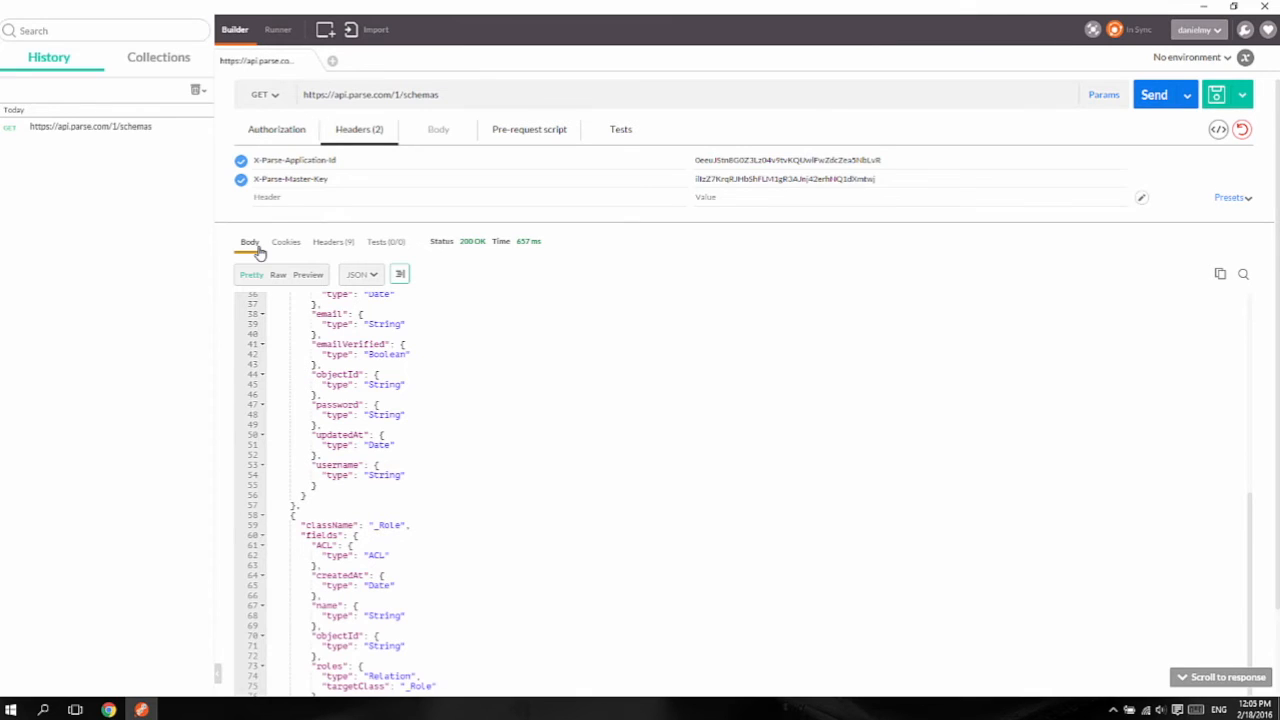
{"action": "scroll", "coordinate": [229, 297], "scroll_direction": "up", "scroll_amount": 10}
{"action": "left_click_drag", "start_coordinate": [229, 297], "coordinate": [511, 531]}
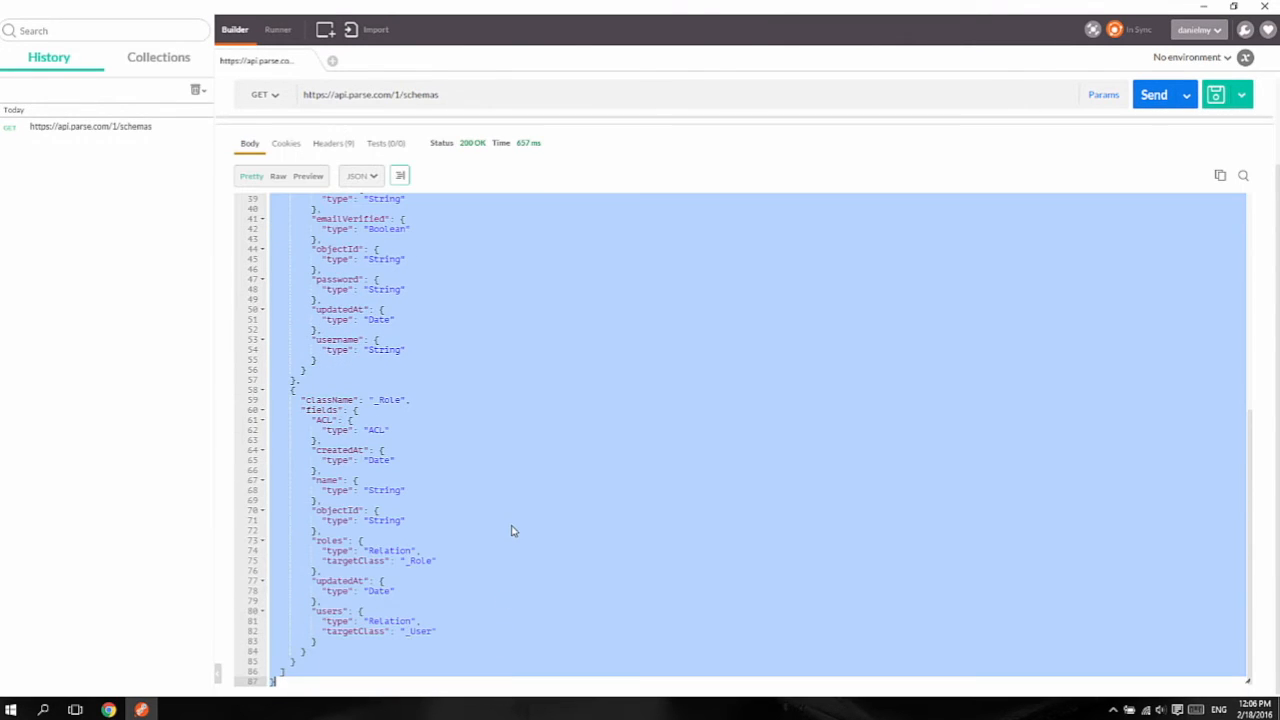
Step: Paste the copied schema JSON into the Parse Schema field of Backand's migration dialog
{"action": "left_click", "coordinate": [108, 709]}
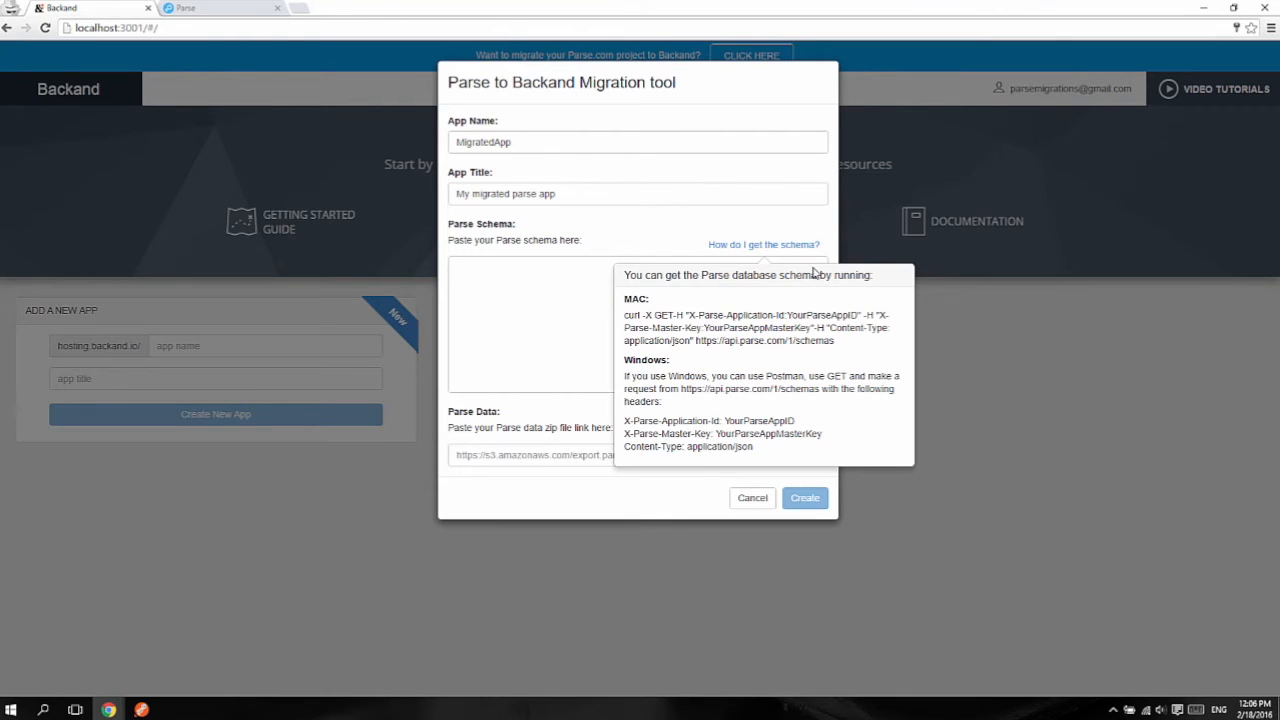
{"action": "left_click", "coordinate": [617, 277]}
{"action": "key", "text": "ctrl+v"}
{"action": "left_click_drag", "start_coordinate": [819, 378], "coordinate": [821, 268]}
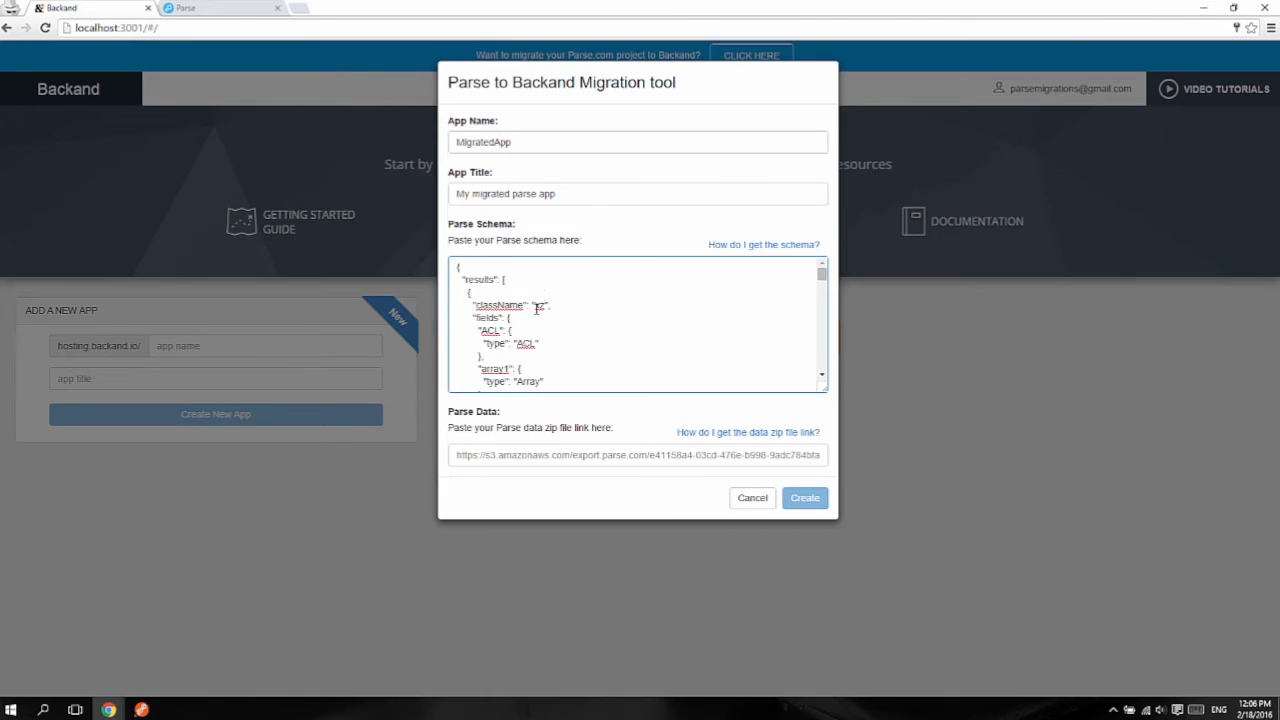
Step: Read the data zip link instructions, then move over to the Parse dashboard
{"action": "left_click", "coordinate": [704, 433]}
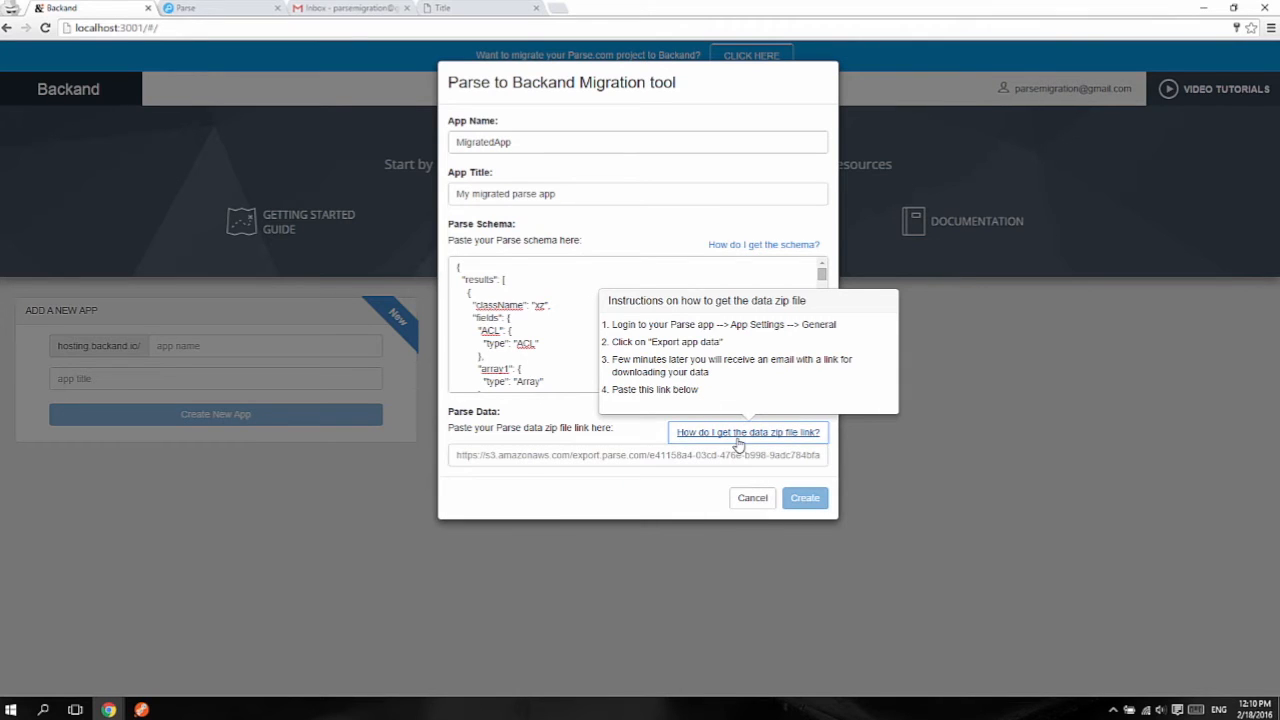
{"action": "left_click", "coordinate": [742, 433]}
{"action": "left_click", "coordinate": [212, 14]}
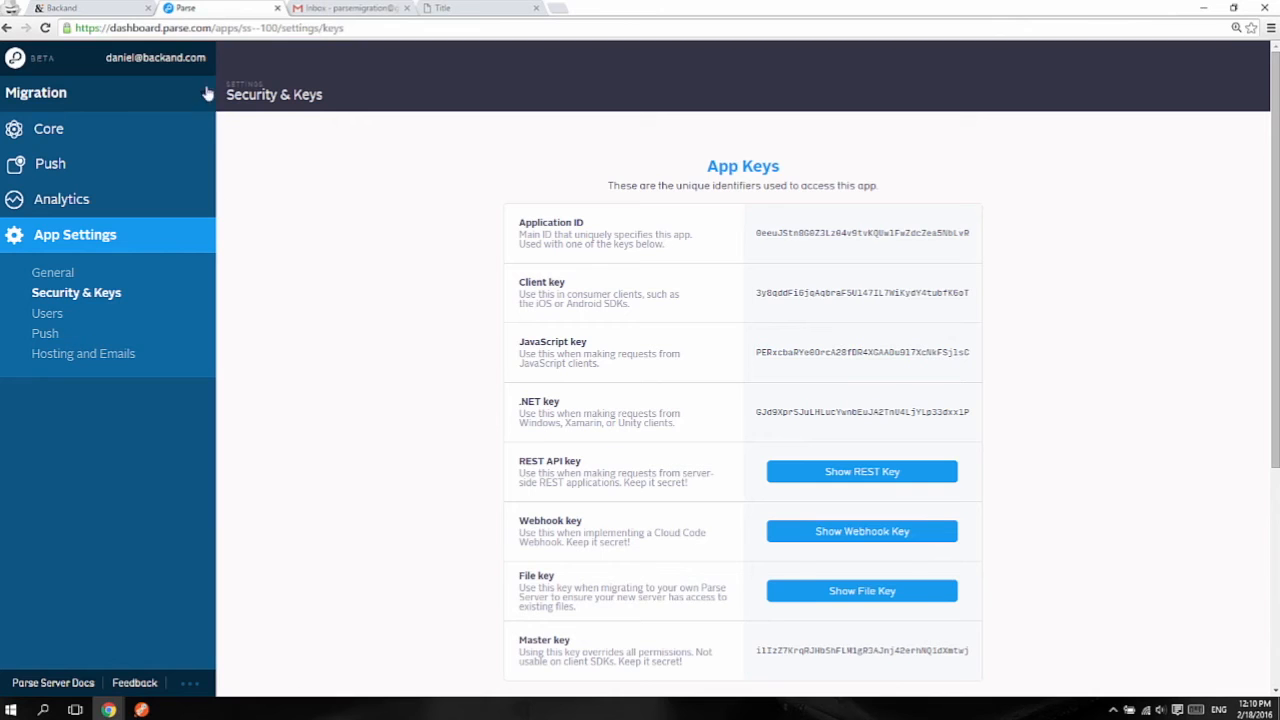
Step: Request a data export from the Migration app's General settings, then go back to Backand
{"action": "left_click", "coordinate": [86, 280]}
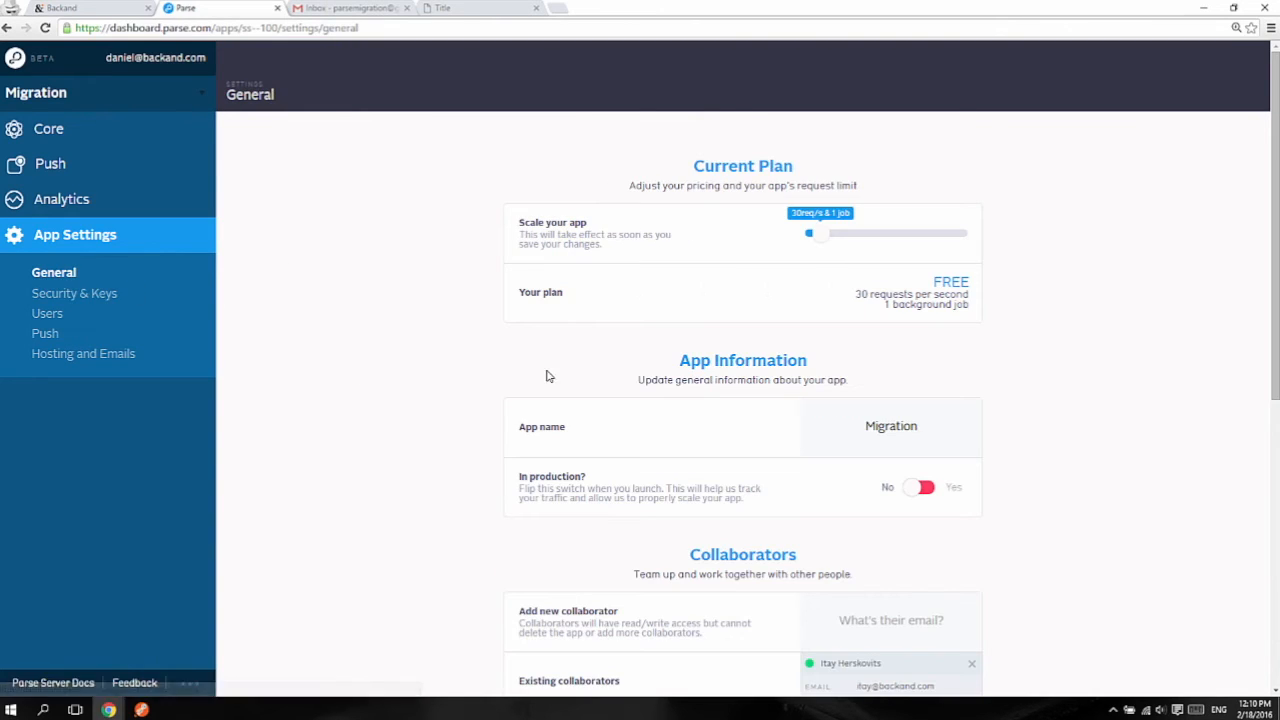
{"action": "scroll", "coordinate": [729, 520], "scroll_direction": "down", "scroll_amount": 3}
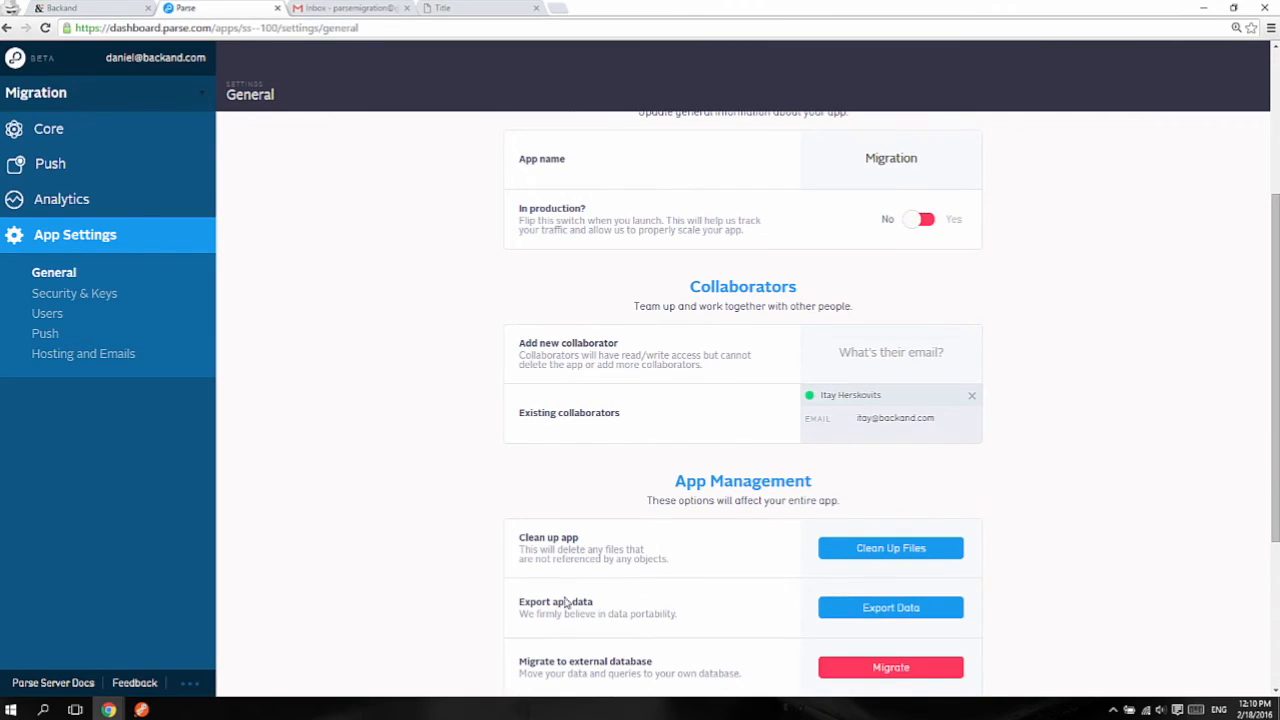
{"action": "left_click", "coordinate": [887, 610]}
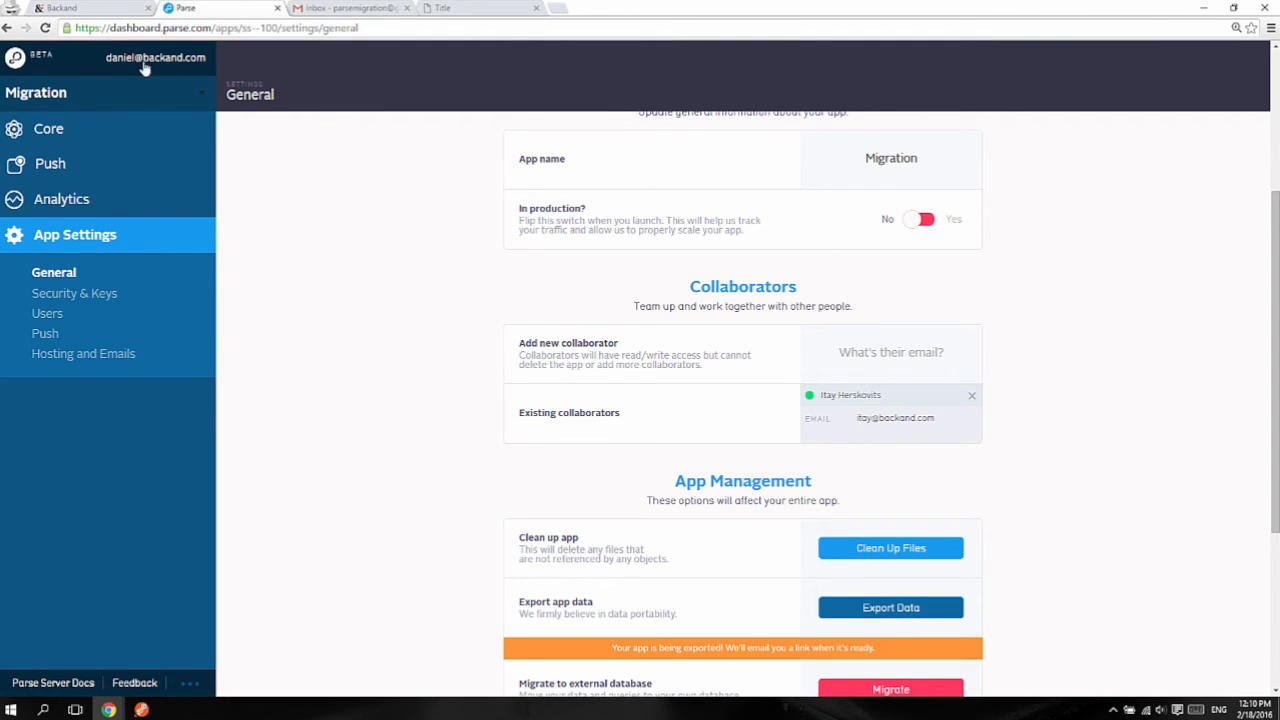
{"action": "left_click", "coordinate": [108, 14]}
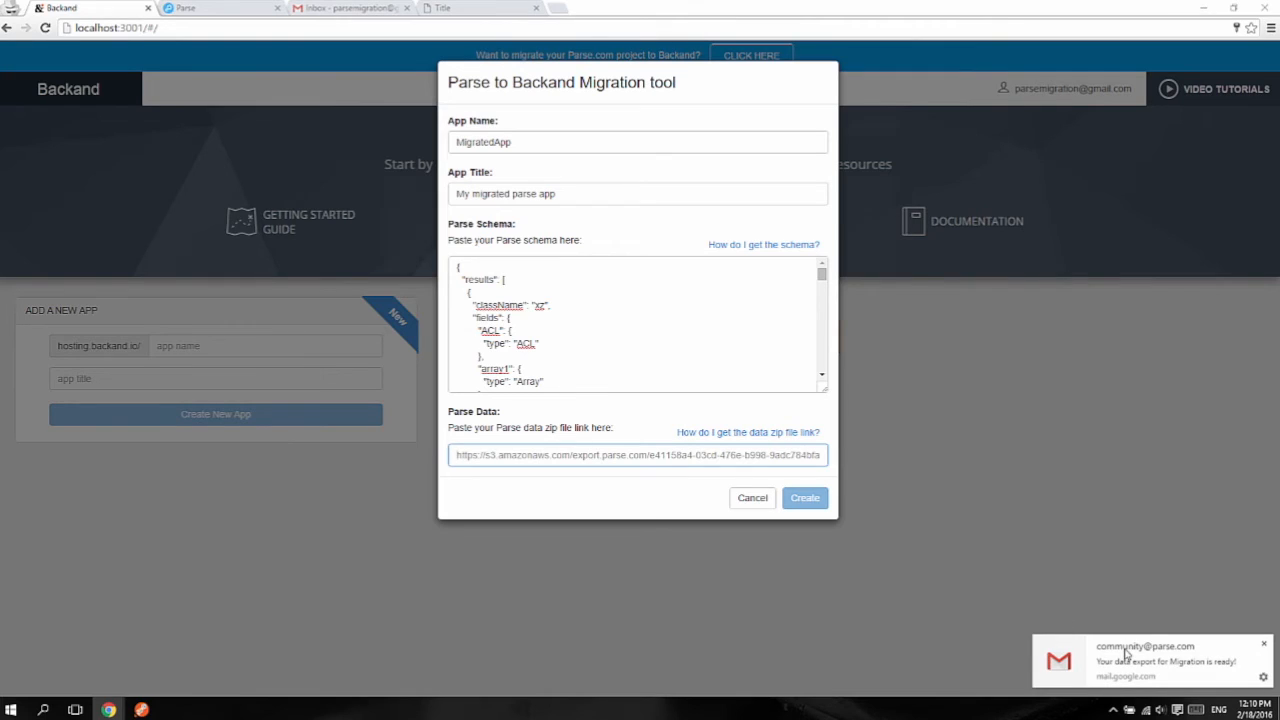
Step: Copy the zip file link from the export-ready Gmail message and close the email
{"action": "left_click", "coordinate": [1128, 654]}
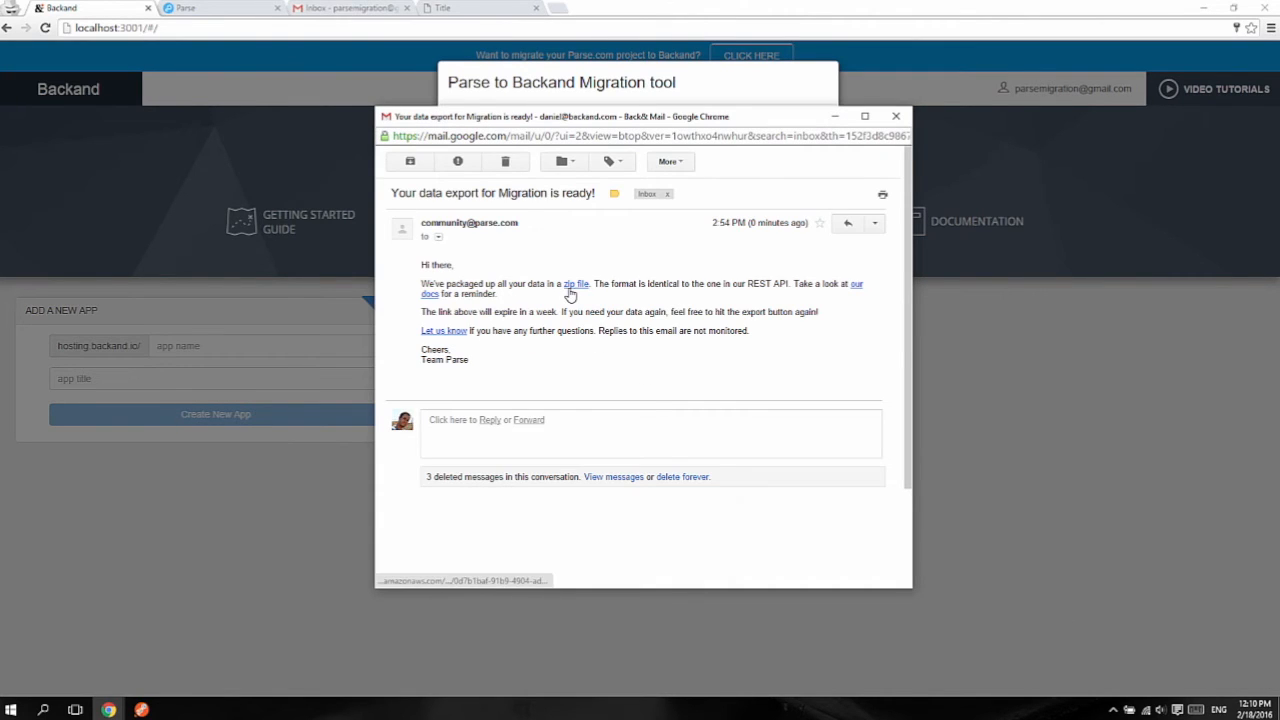
{"action": "right_click", "coordinate": [577, 287]}
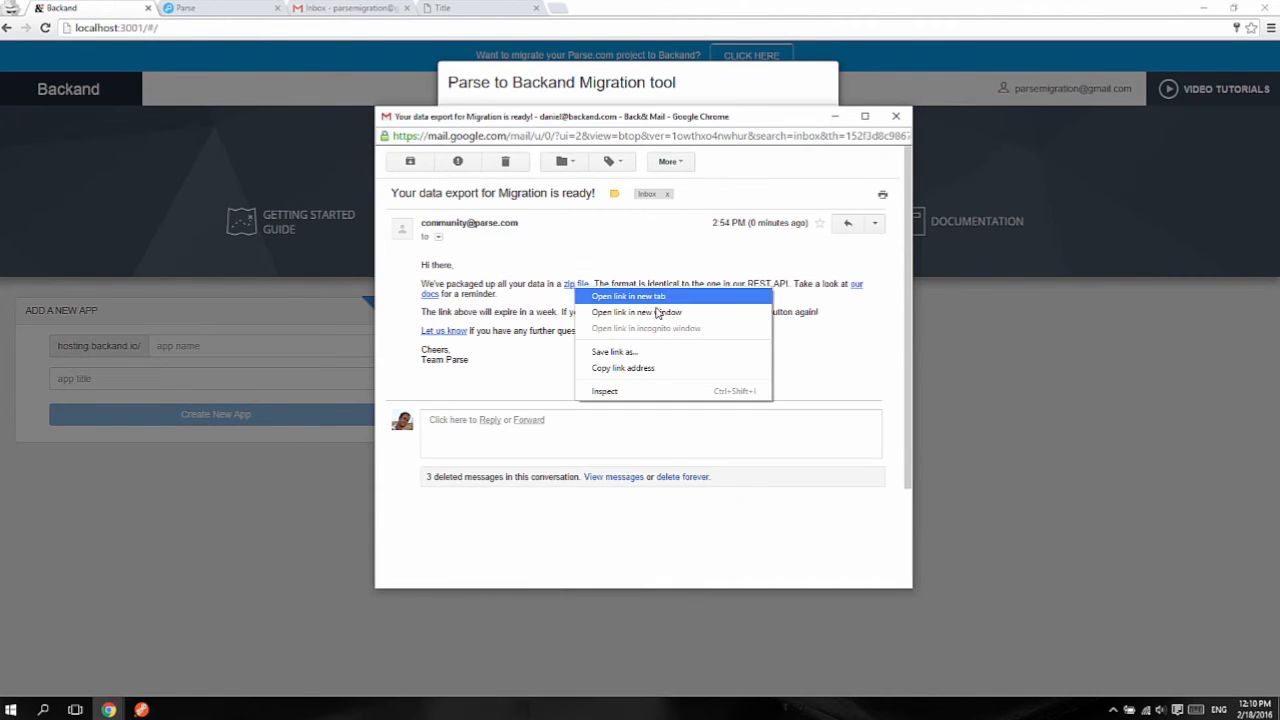
{"action": "left_click", "coordinate": [666, 368]}
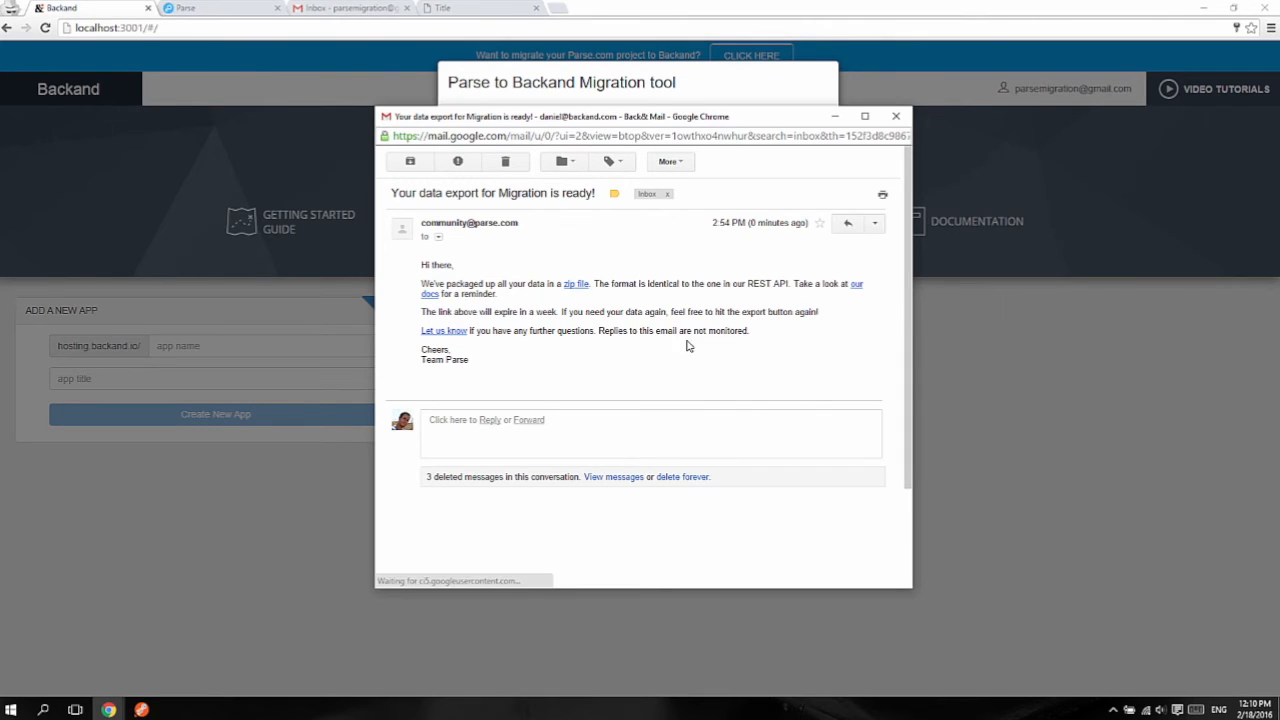
{"action": "left_click", "coordinate": [896, 116]}
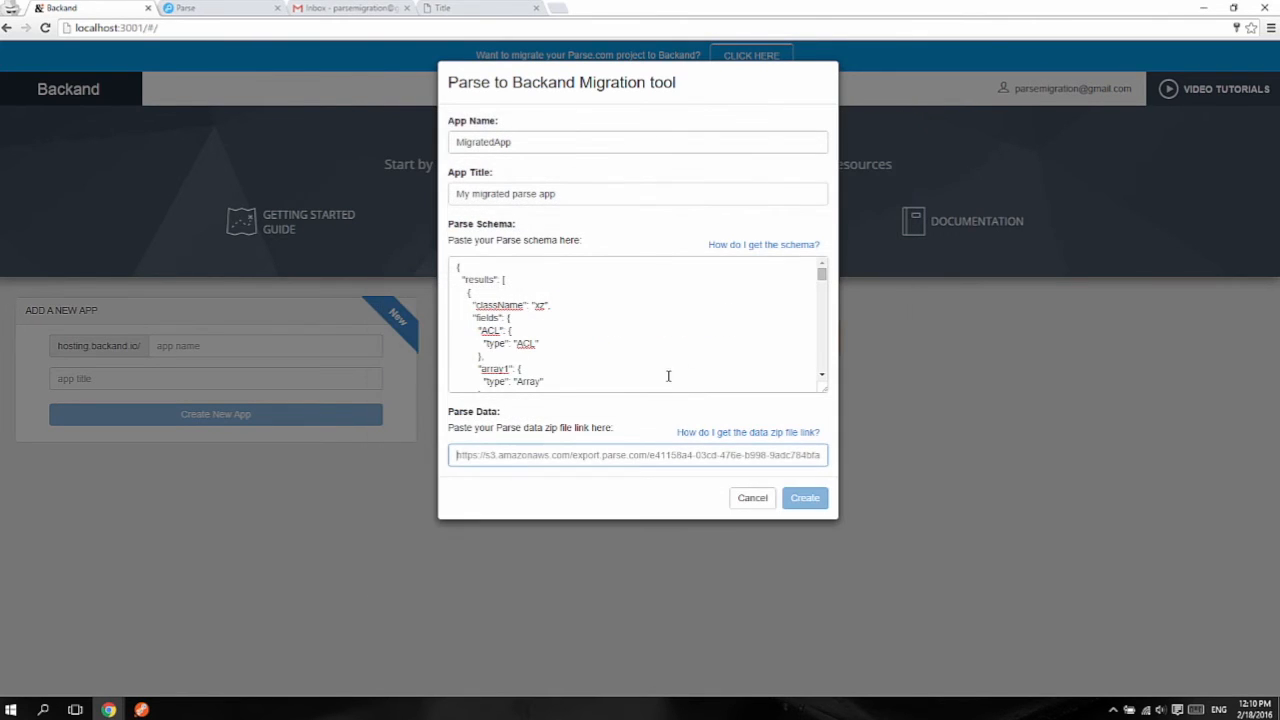
Step: Paste the zip link into Parse Data and create MigratedApp, producing a report with 3 _User and 3 _Role rows
{"action": "right_click", "coordinate": [467, 452]}
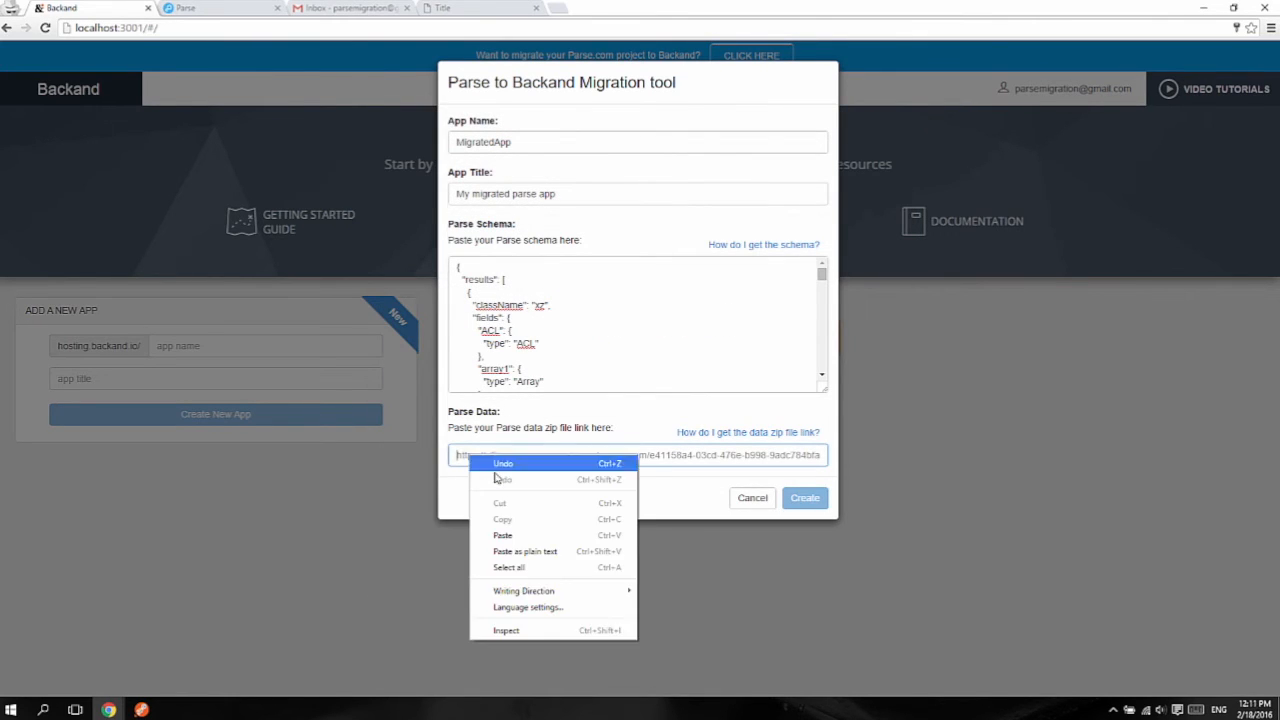
{"action": "left_click", "coordinate": [530, 530]}
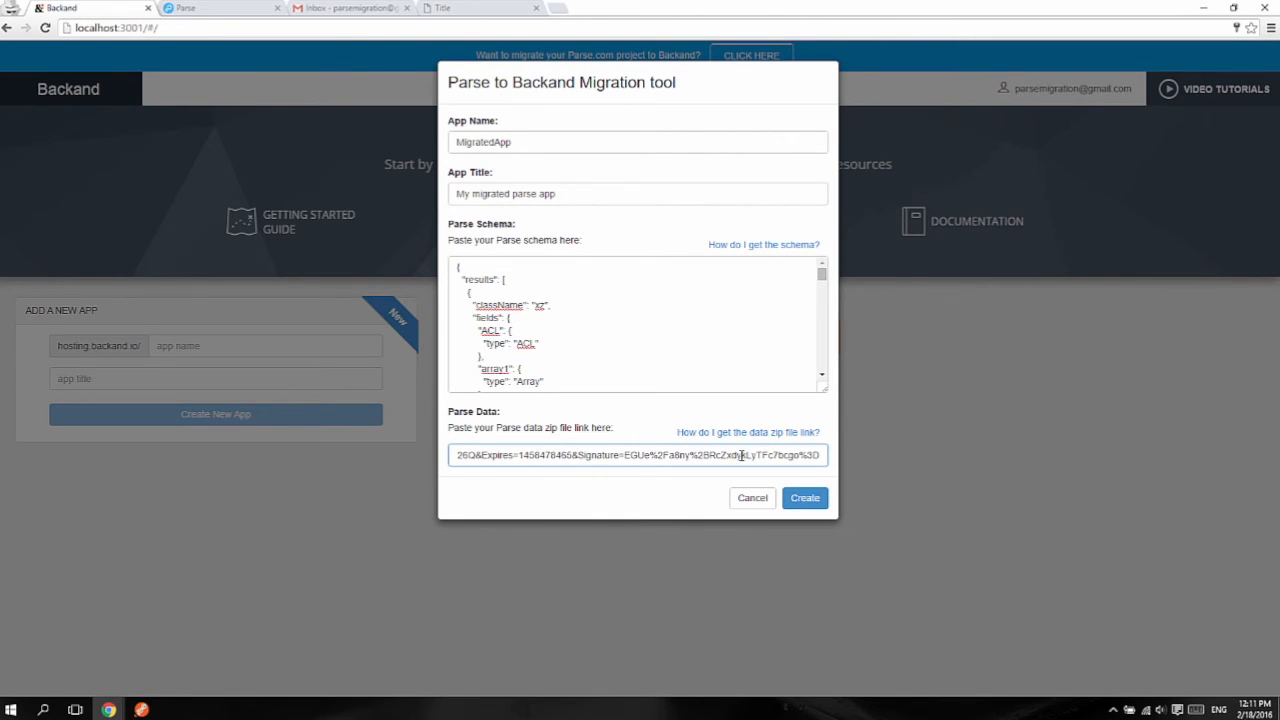
{"action": "left_click", "coordinate": [812, 501]}
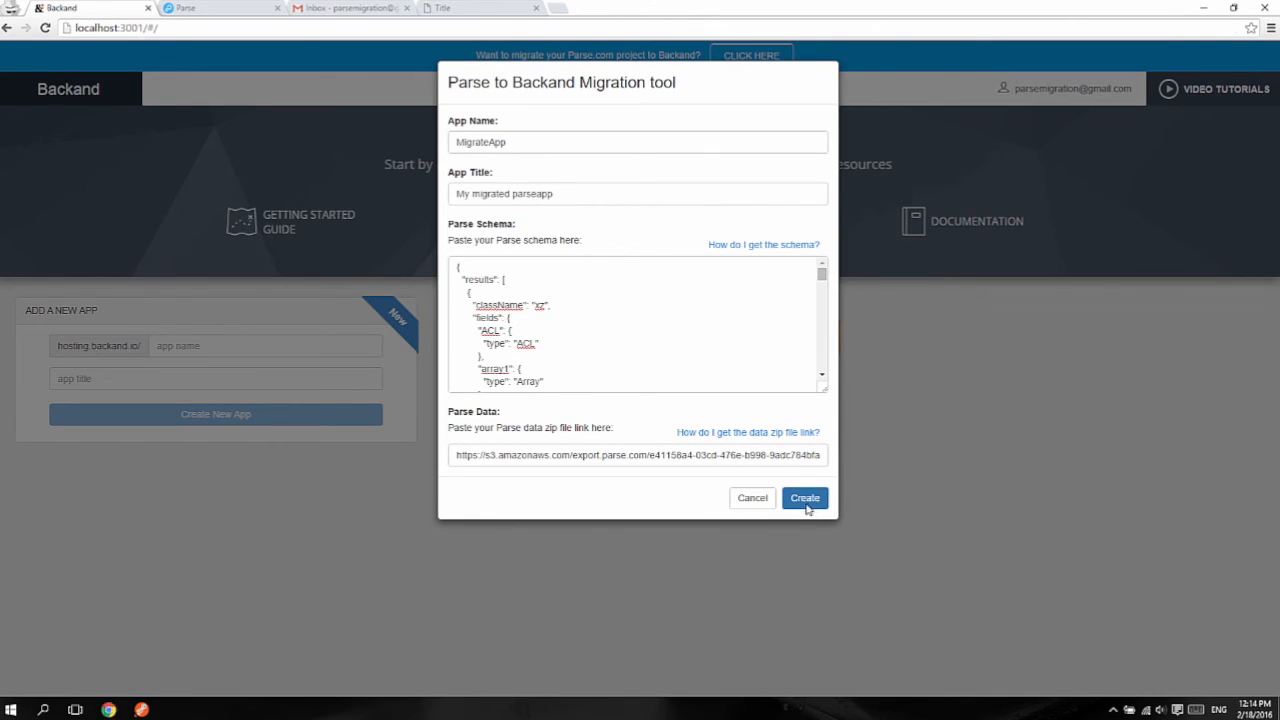
{"action": "left_click", "coordinate": [807, 503]}
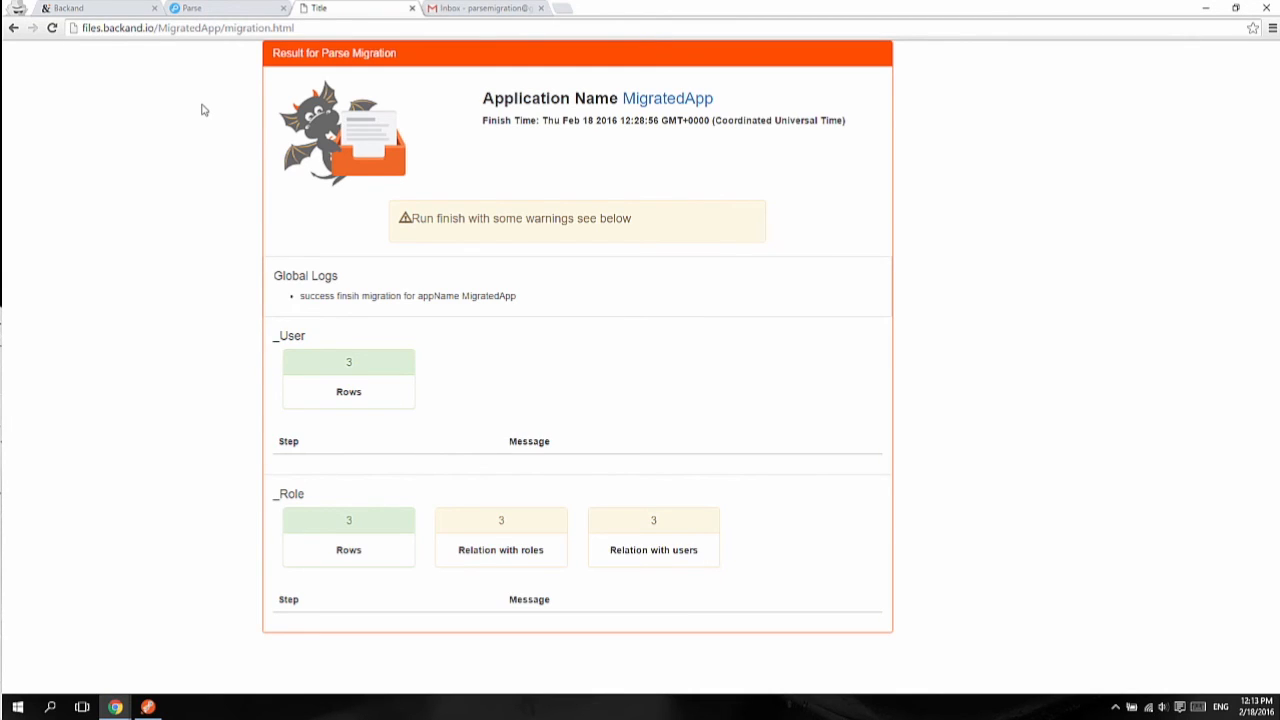
Step: Go back to the Welcome to Backand apps overview showing MigratedApp
{"action": "left_click", "coordinate": [112, 12]}
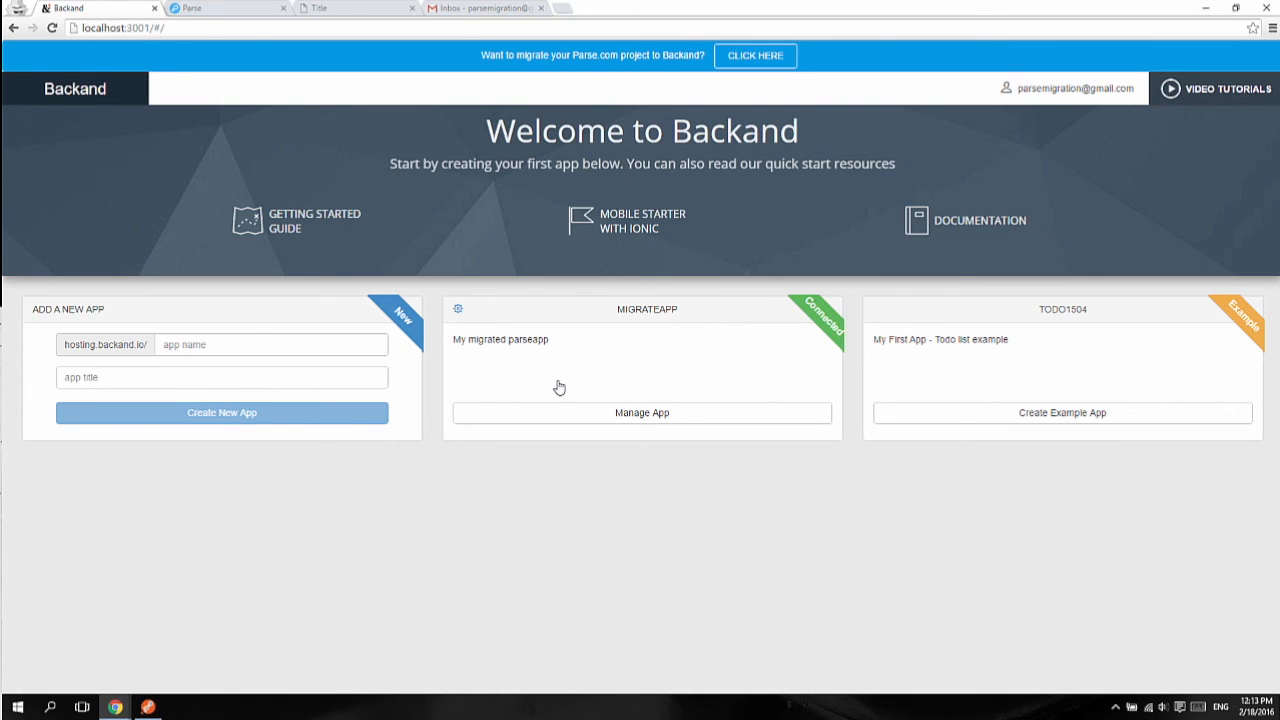
Step: Manage the migrated app and open the _User object under Objects to see its three users
{"action": "left_click", "coordinate": [612, 420]}
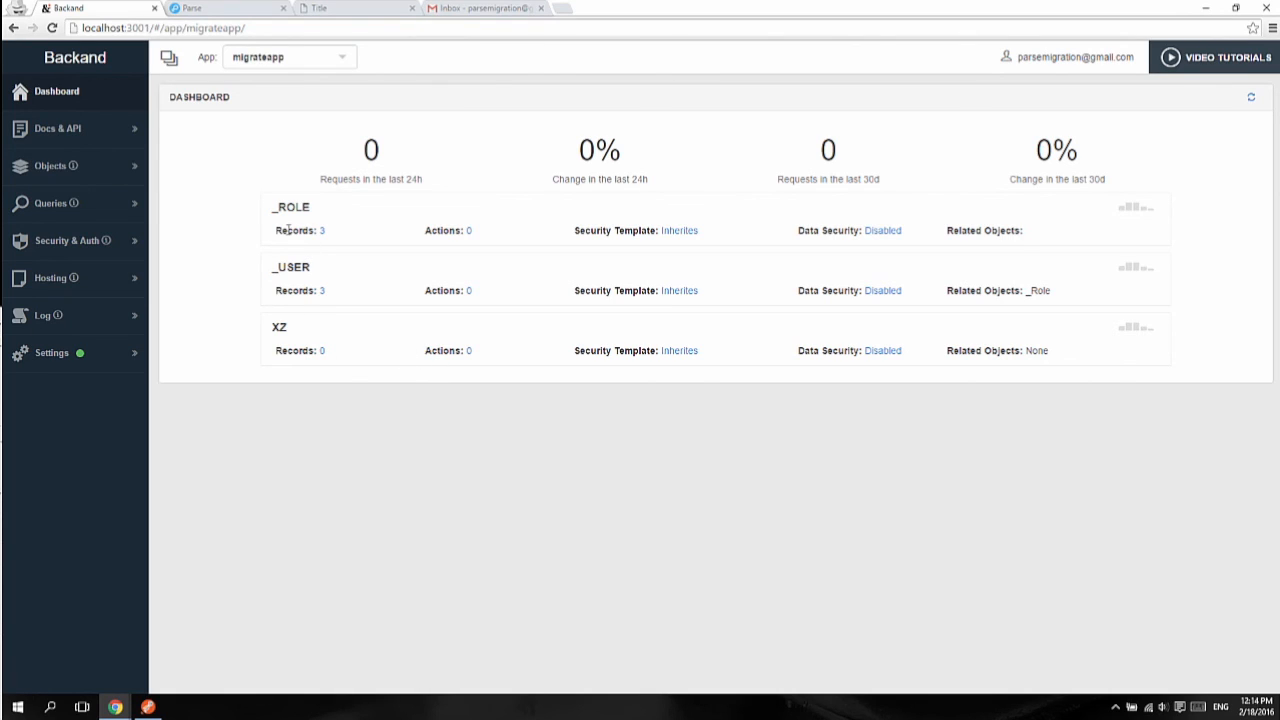
{"action": "left_click", "coordinate": [110, 167]}
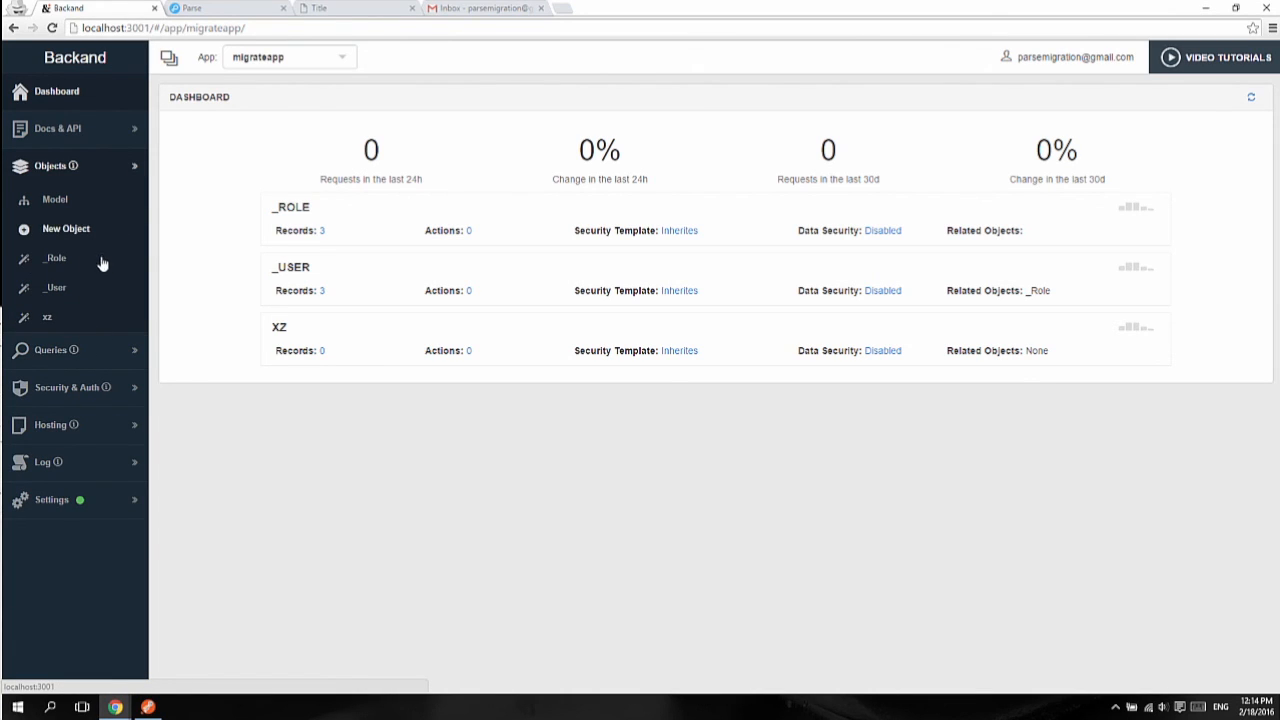
{"action": "left_click", "coordinate": [112, 289]}
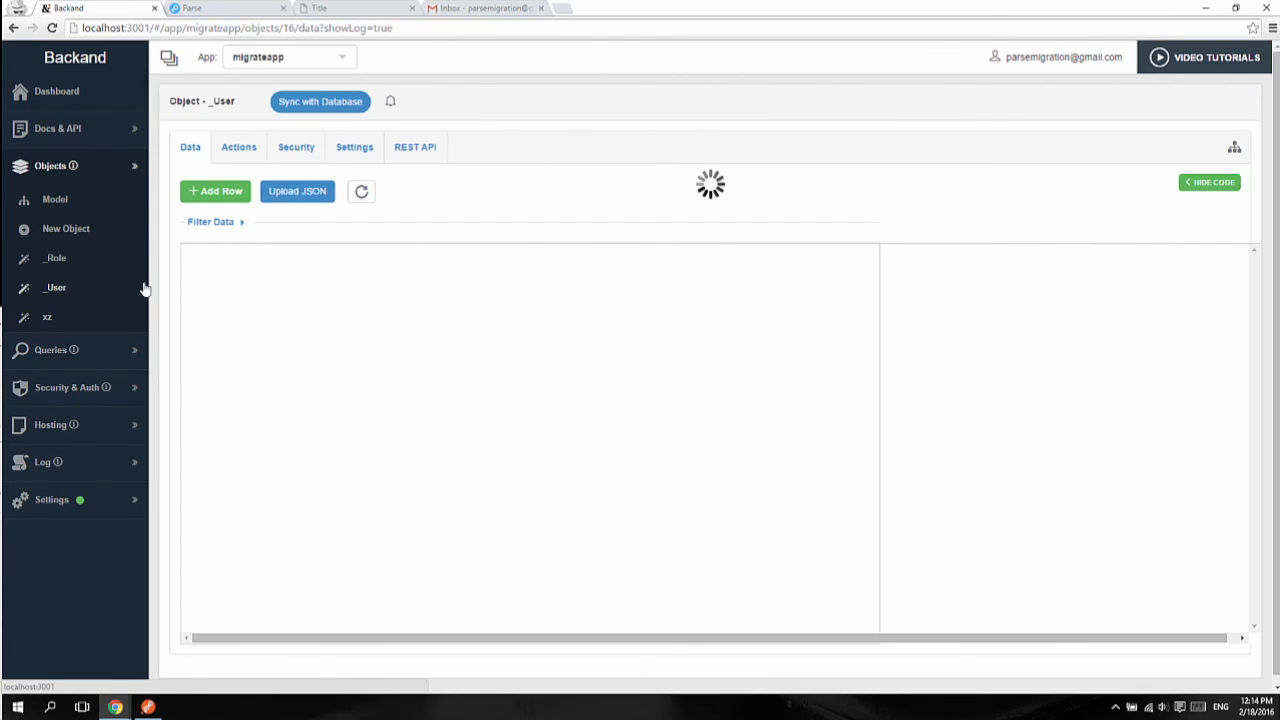